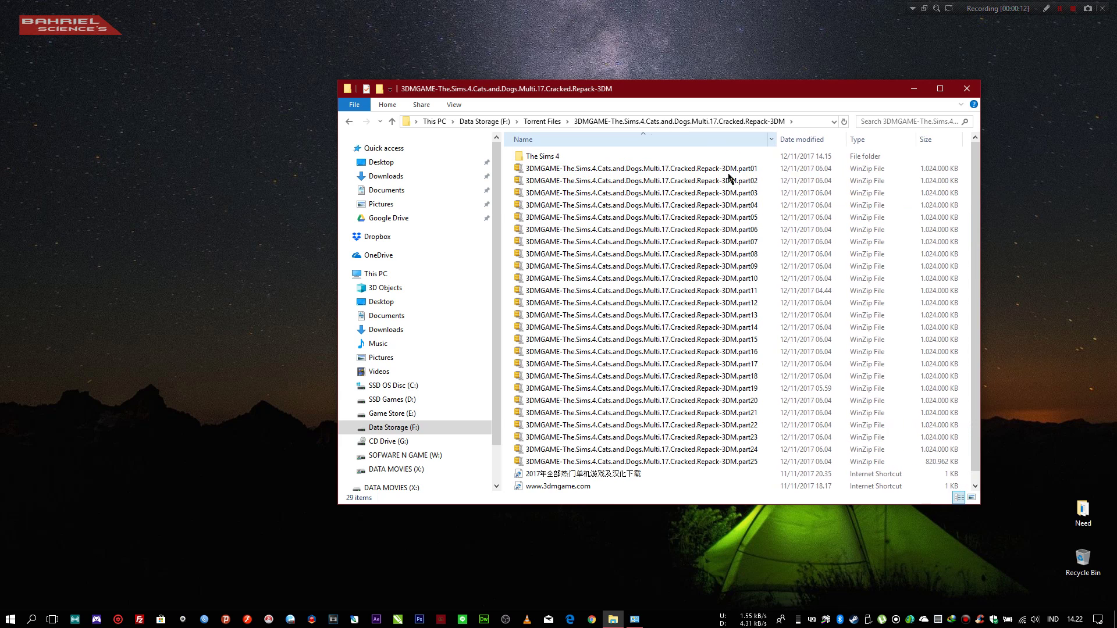
# Try to run The Sims 4 Launcher from The Sims 4 folder as administrator, and dismiss the resulting dialog.
pyautogui.doubleClick(539, 157)
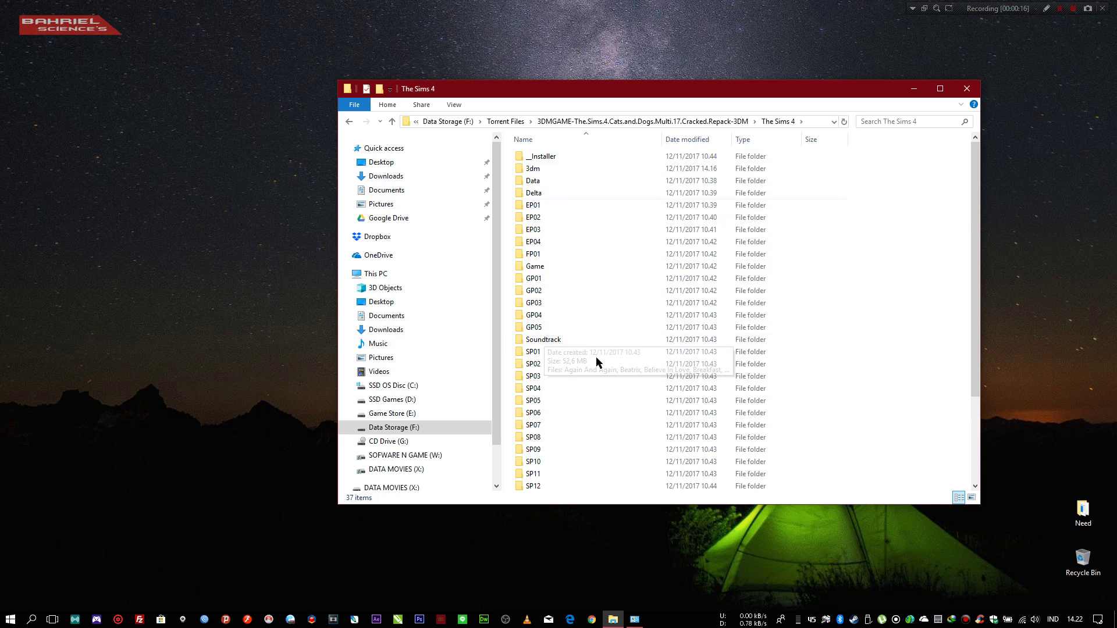
pyautogui.scroll(-3, 596, 362)
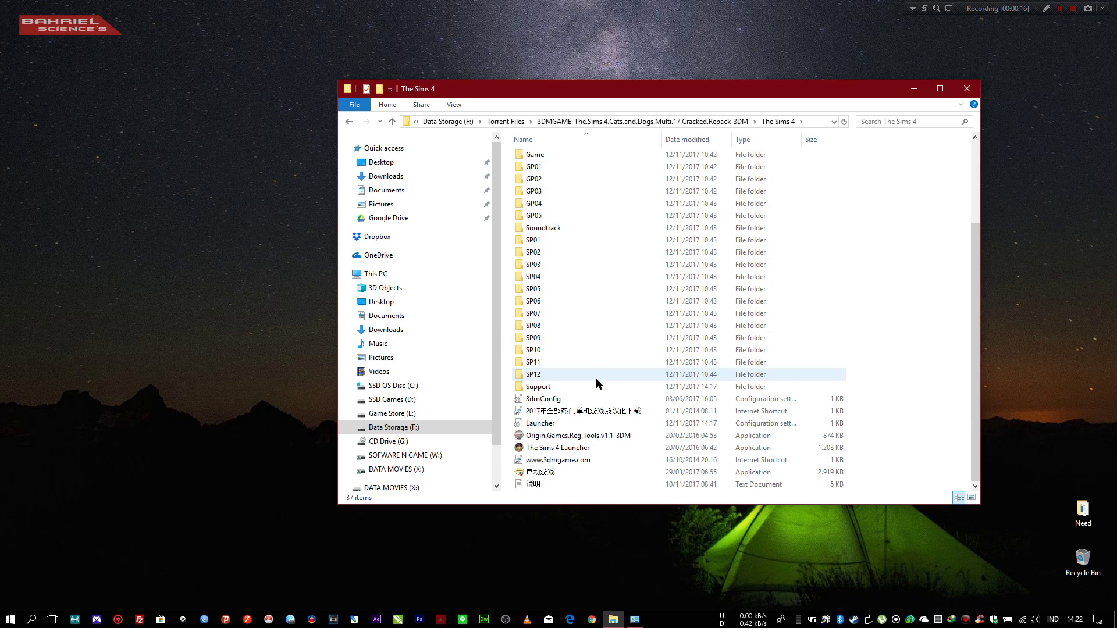
pyautogui.click(578, 451)
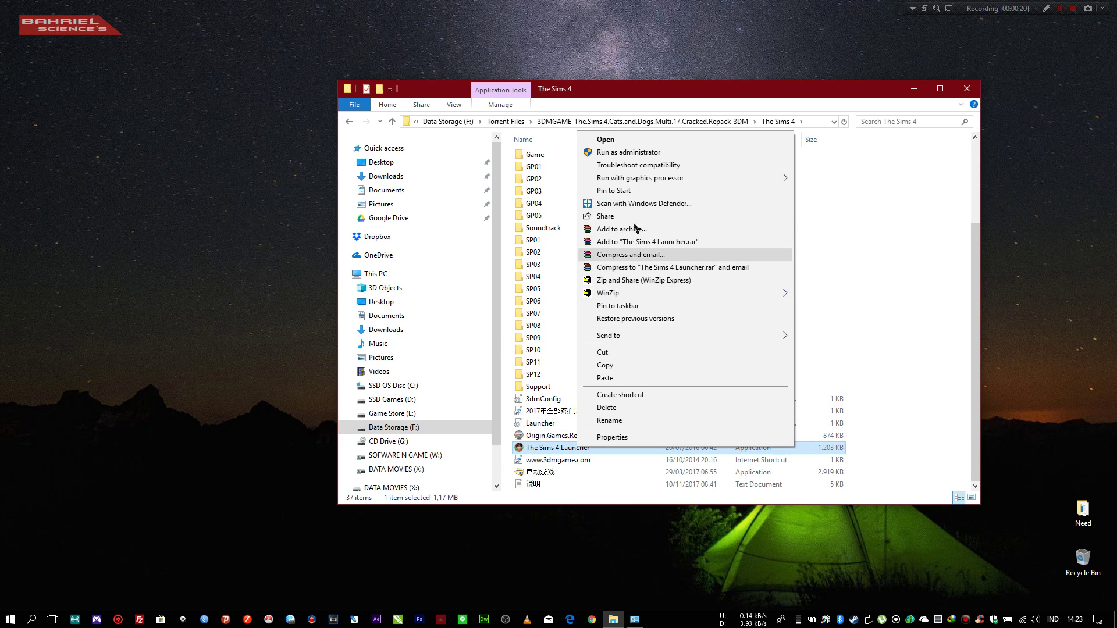
pyautogui.click(645, 154)
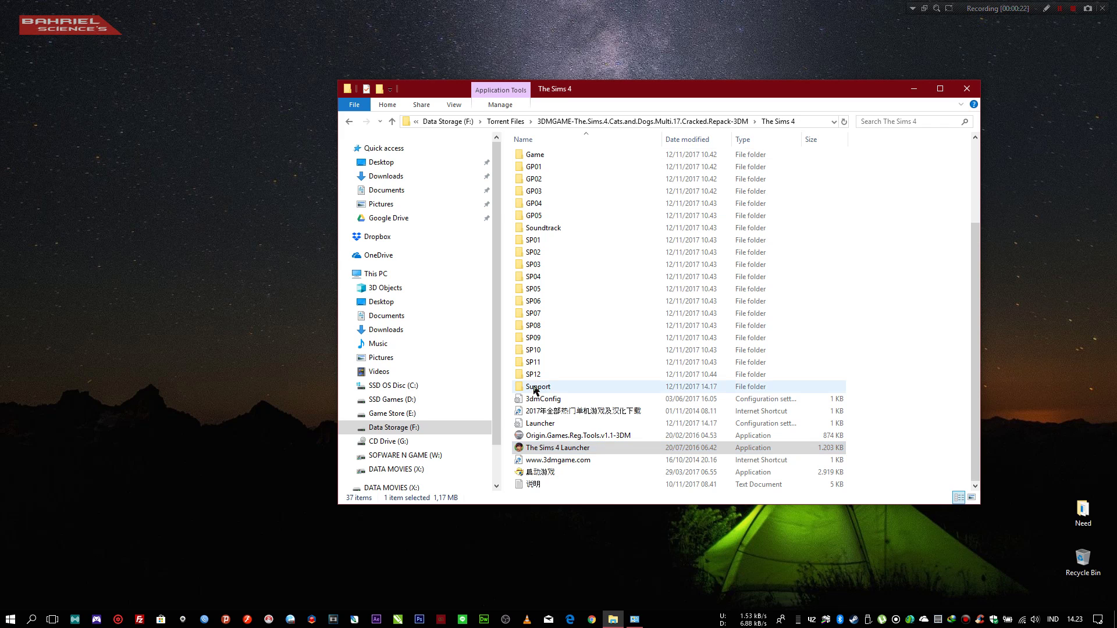
pyautogui.click(613, 398)
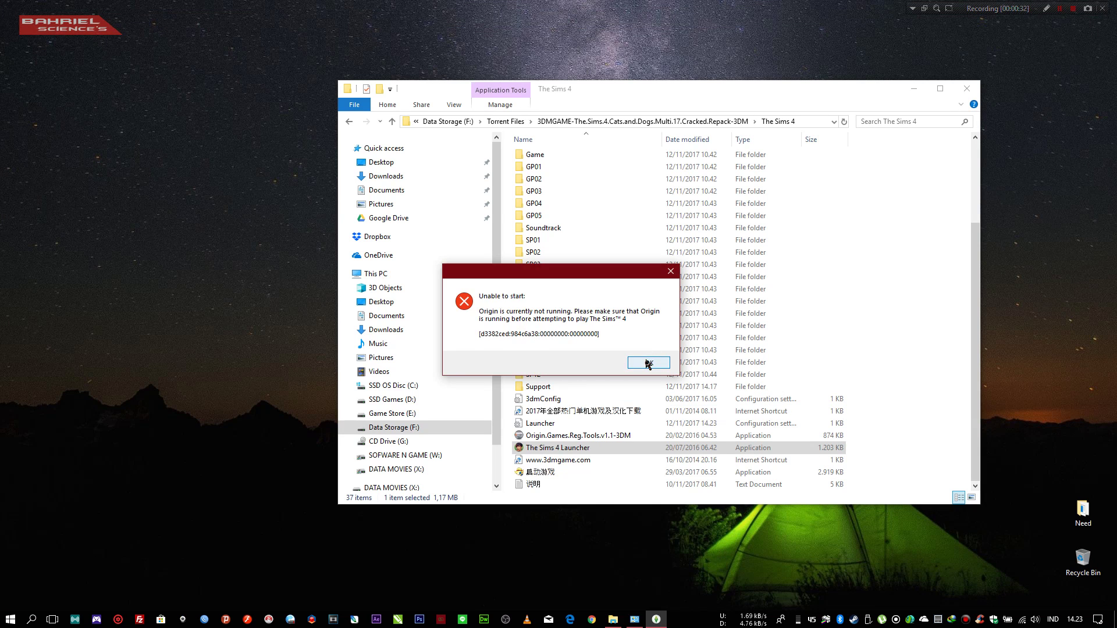
pyautogui.click(648, 362)
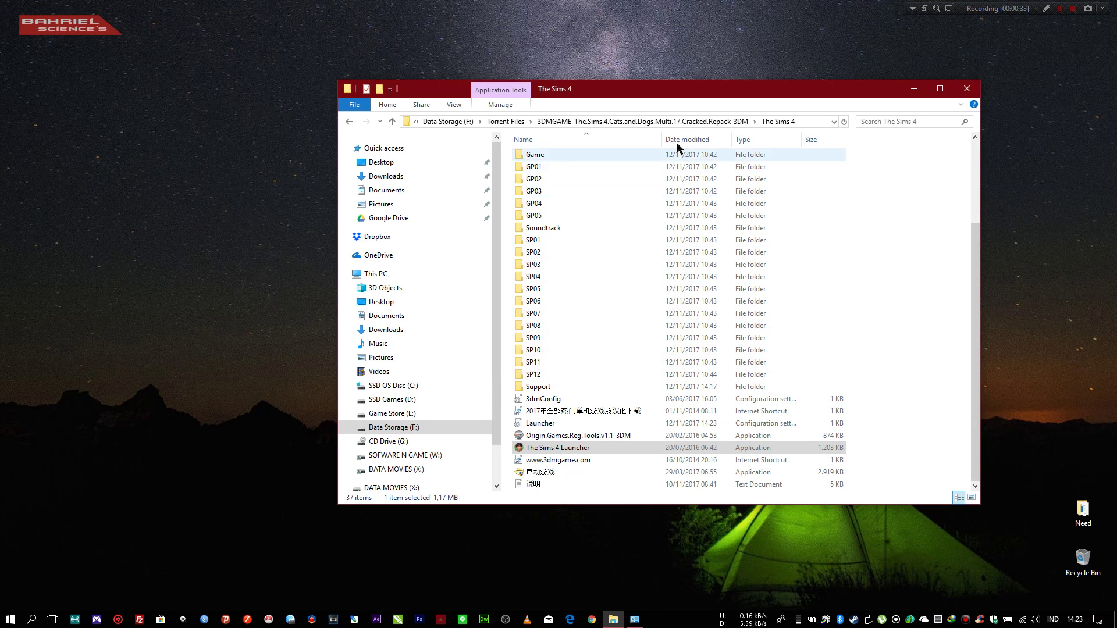
# Return to the 3DMGAME-The.Sims.4.Cats.and.Dogs repack folder and copy The Sims 4 folder.
pyautogui.click(521, 124)
pyautogui.doubleClick(567, 207)
pyautogui.click(534, 156)
pyautogui.rightClick(535, 155)
pyautogui.click(568, 472)
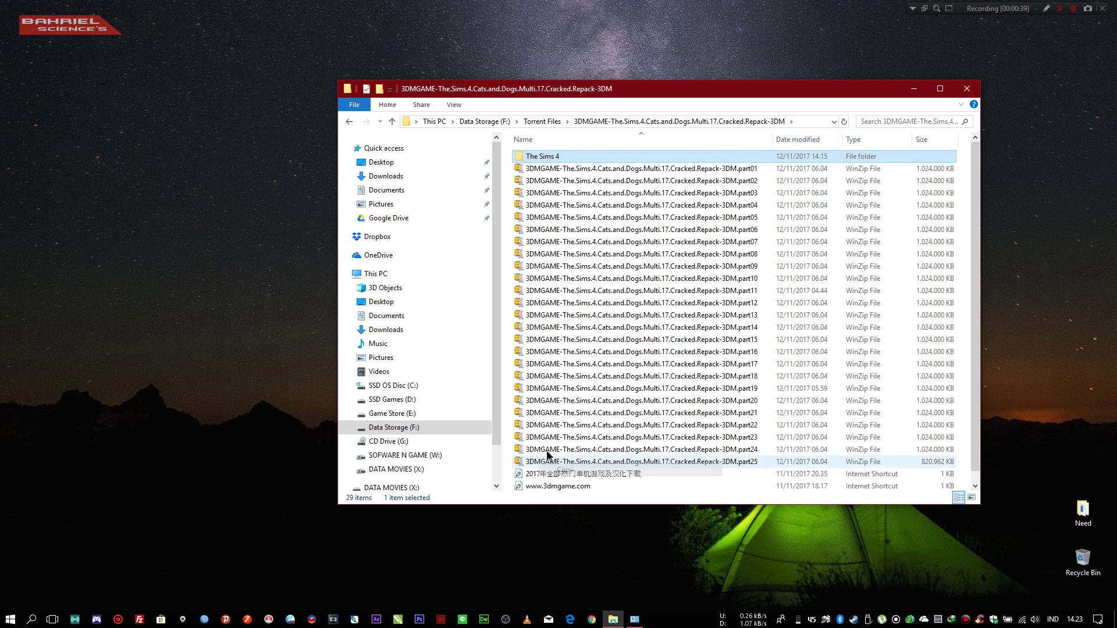
# Paste the copied folder into D:\Program Files (x86)\Origin Games and move the copy progress window clear of the folder window.
pyautogui.click(441, 401)
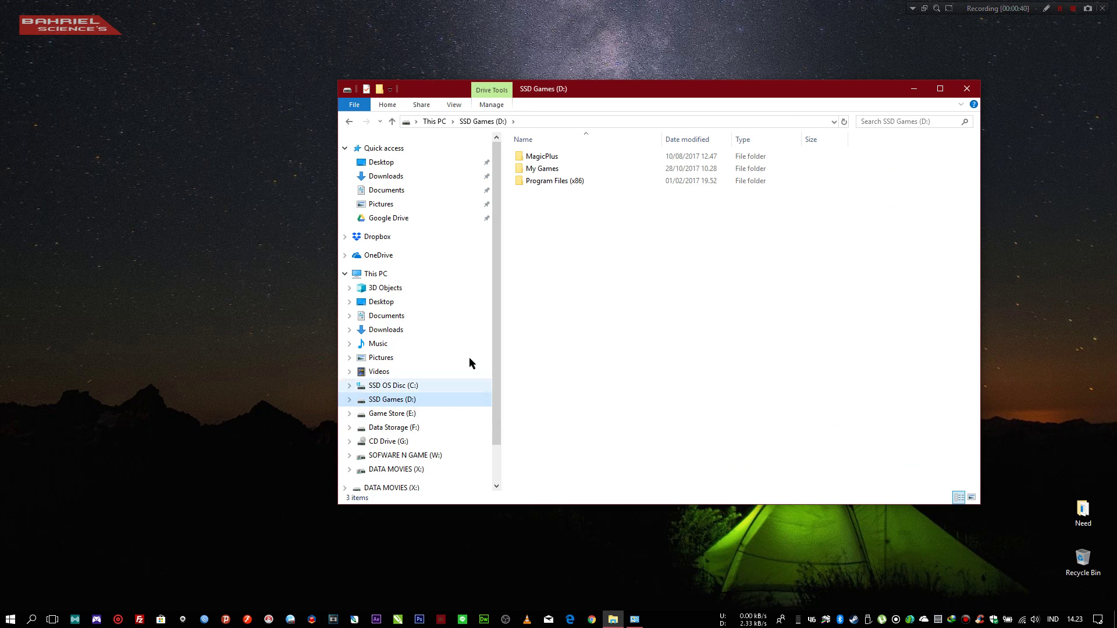
pyautogui.click(576, 182)
pyautogui.doubleClick(588, 185)
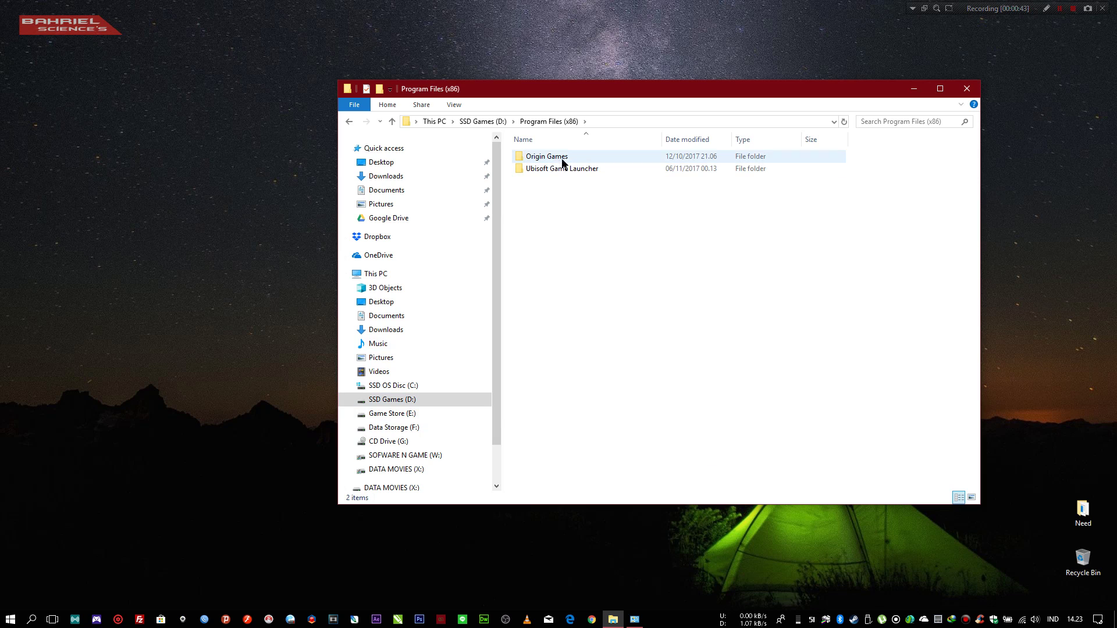
pyautogui.click(566, 161)
pyautogui.doubleClick(606, 162)
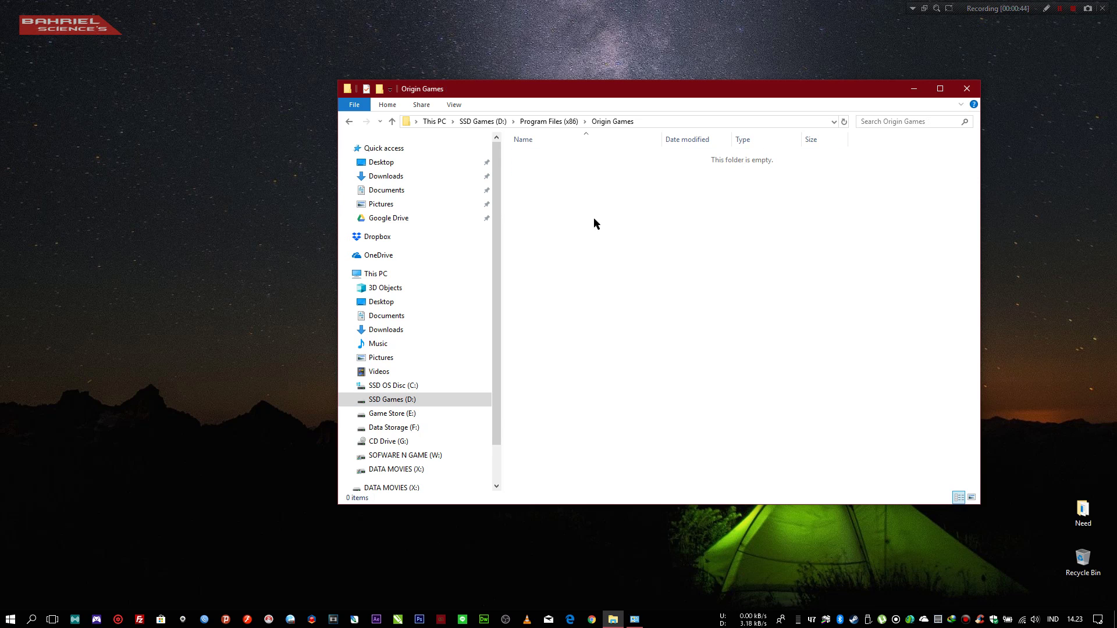
pyautogui.rightClick(593, 218)
pyautogui.click(619, 299)
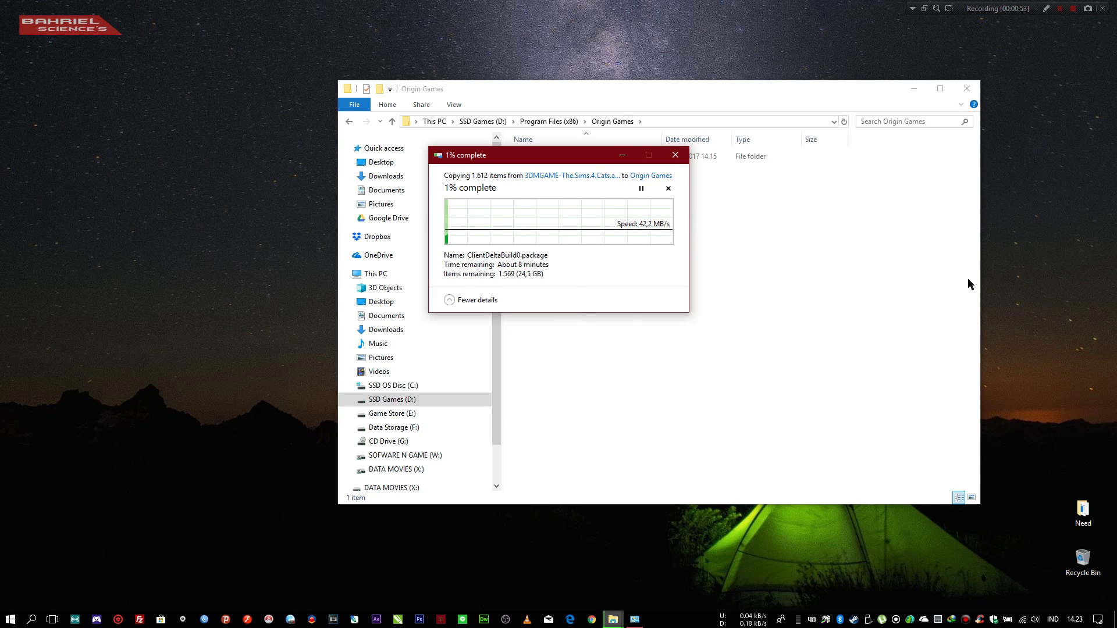
pyautogui.click(1059, 8)
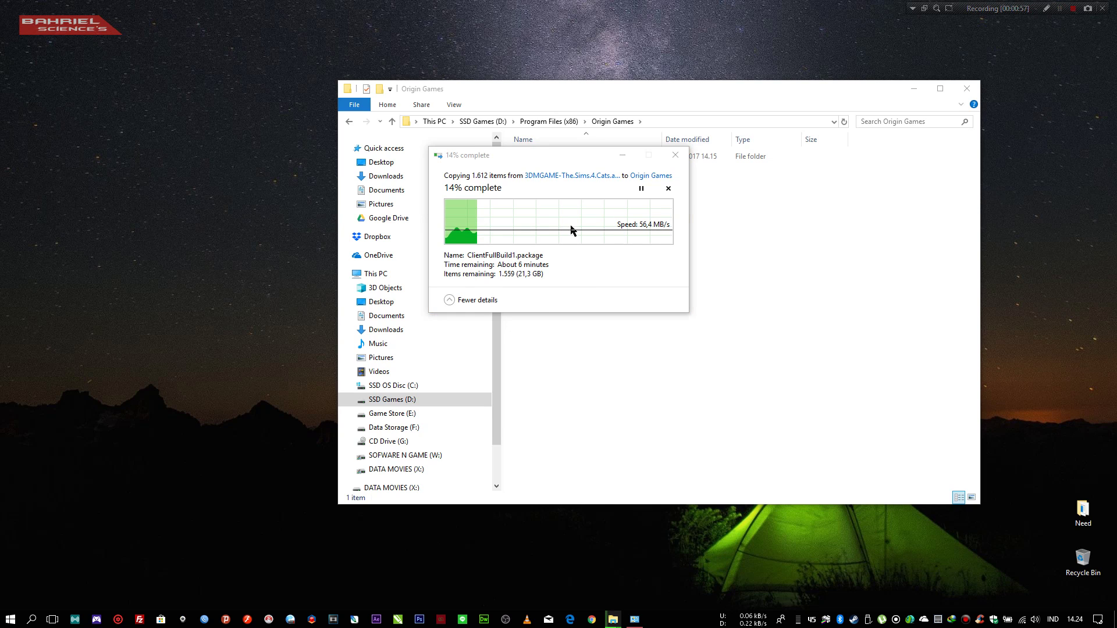
pyautogui.moveTo(547, 156); pyautogui.dragTo(142, 56)
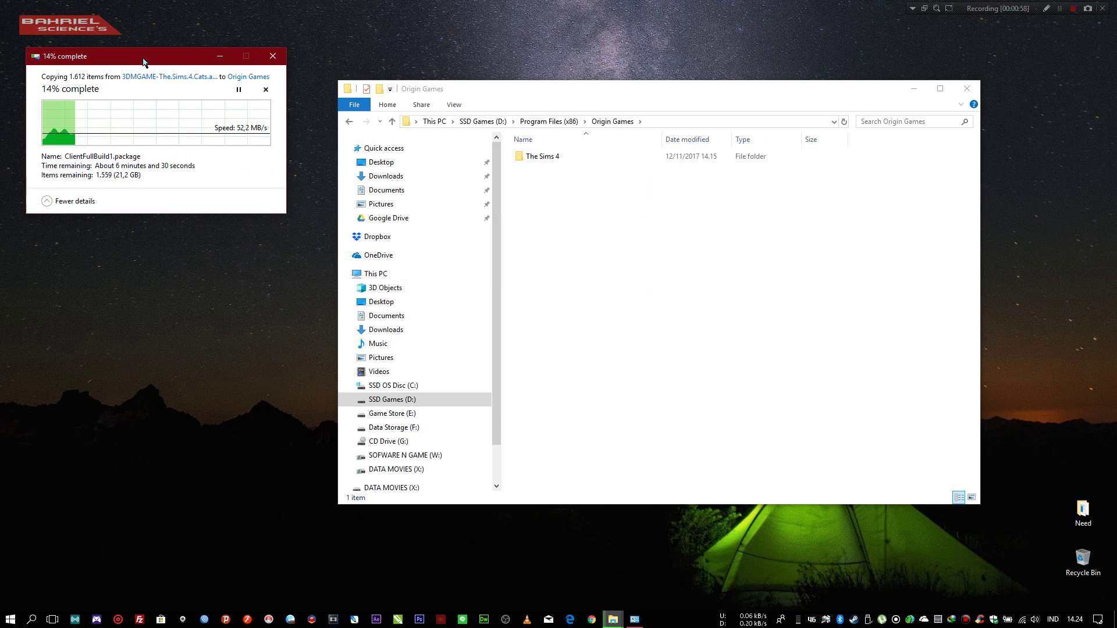
# Go to SSD OS Disc (C:) and open the Origin folder inside Program Files (x86).
pyautogui.click(552, 121)
pyautogui.click(471, 122)
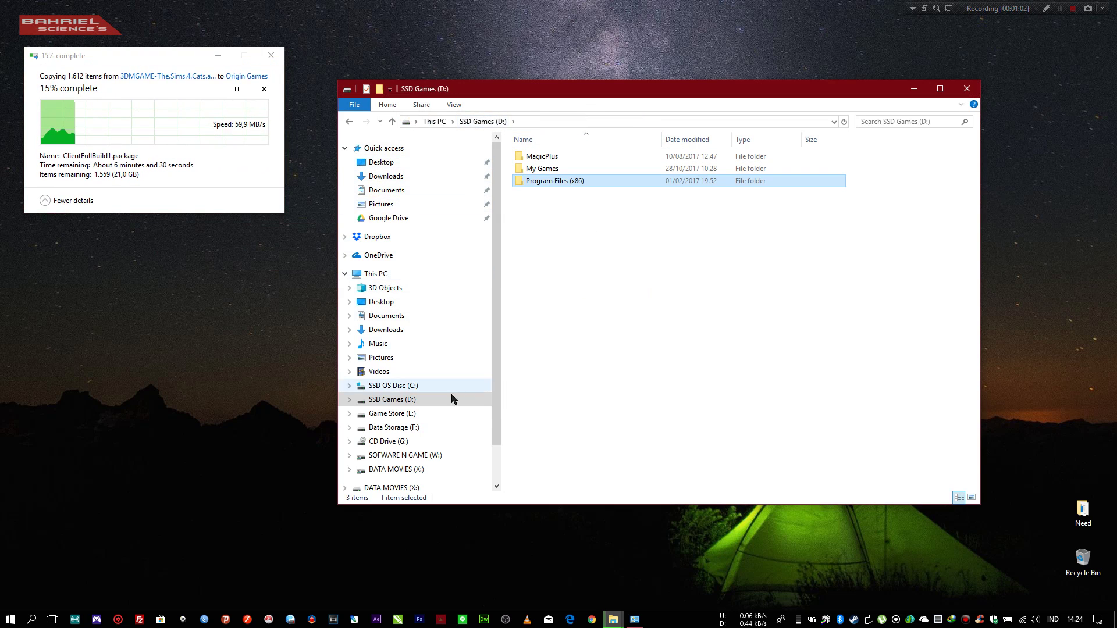
pyautogui.click(415, 387)
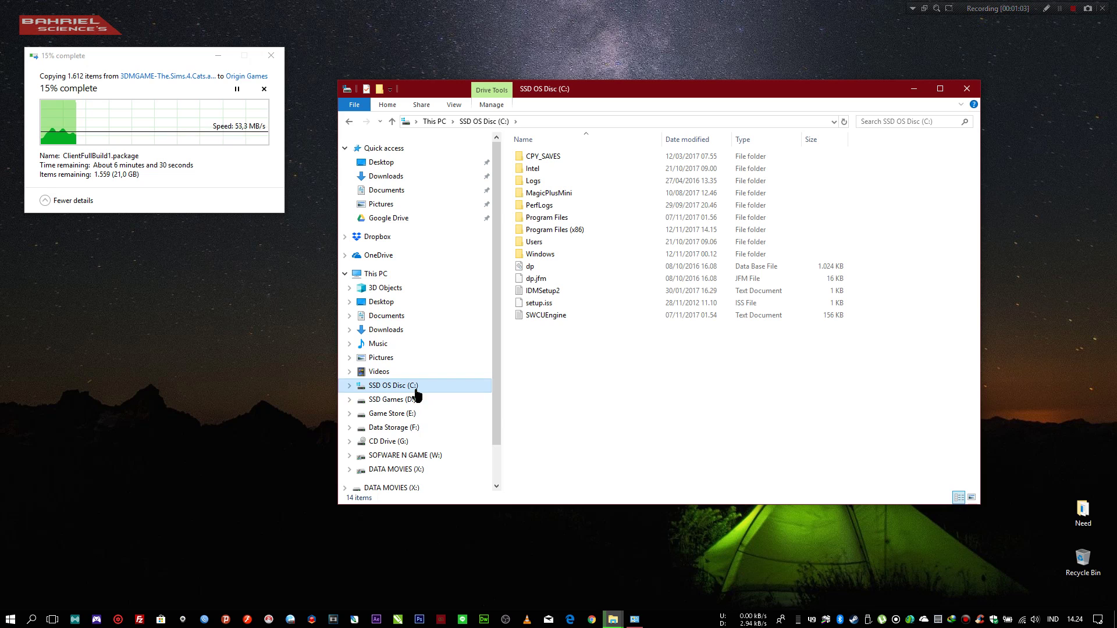
pyautogui.doubleClick(552, 230)
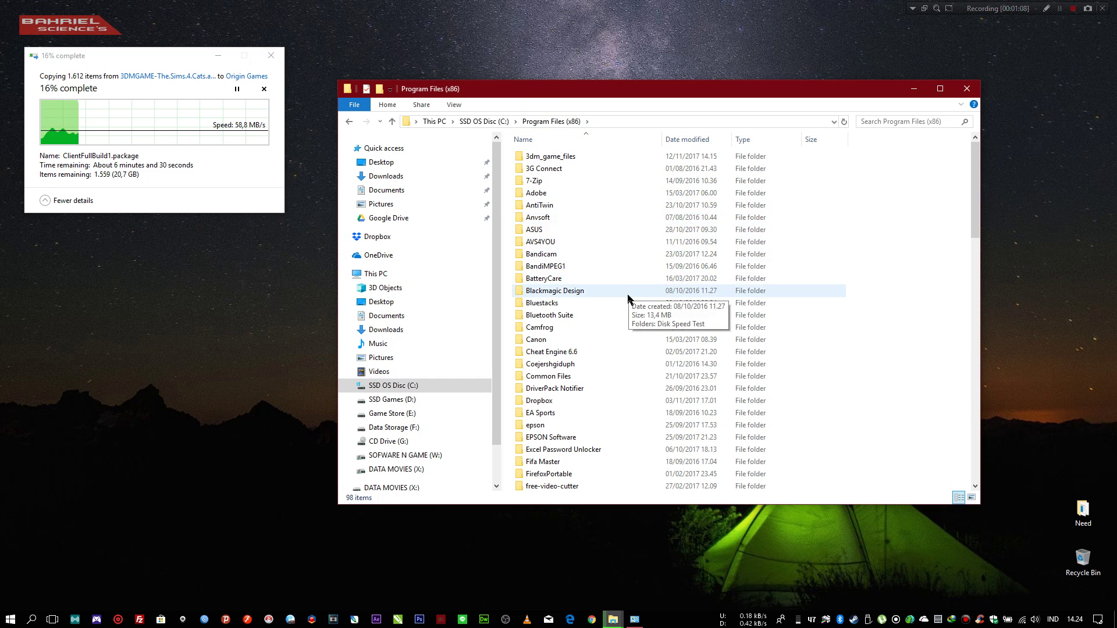
pyautogui.scroll(-4, 629, 297)
pyautogui.scroll(-12, 629, 311)
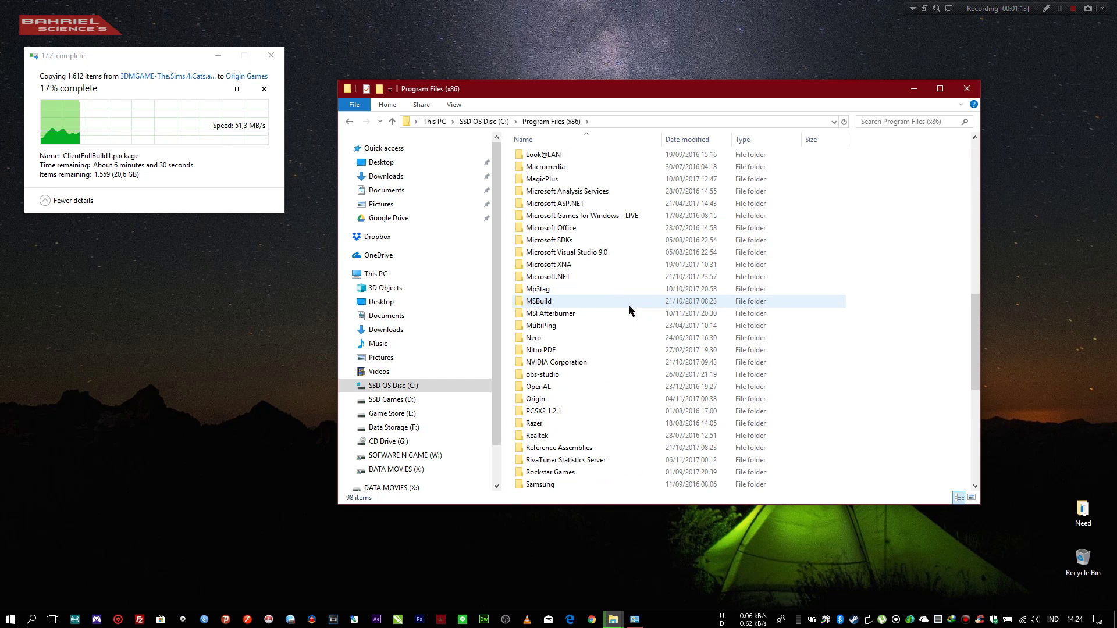
pyautogui.click(591, 388)
pyautogui.doubleClick(589, 401)
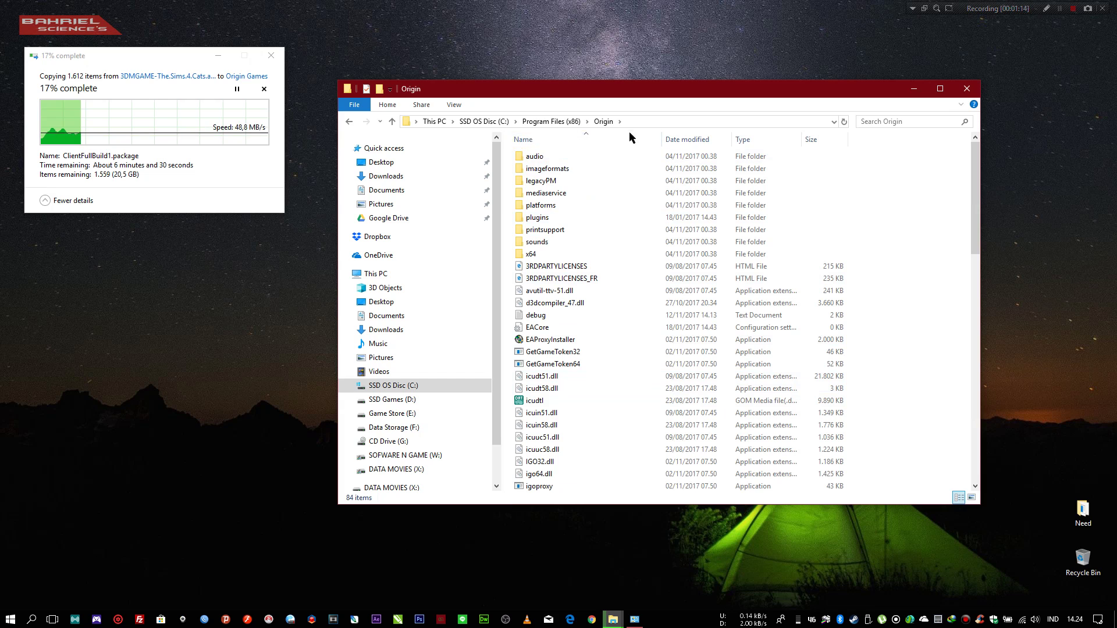
# Switch to SSD Games (D:) and view the Origin Games folder inside Program Files (x86).
pyautogui.click(551, 121)
pyautogui.click(484, 121)
pyautogui.click(435, 401)
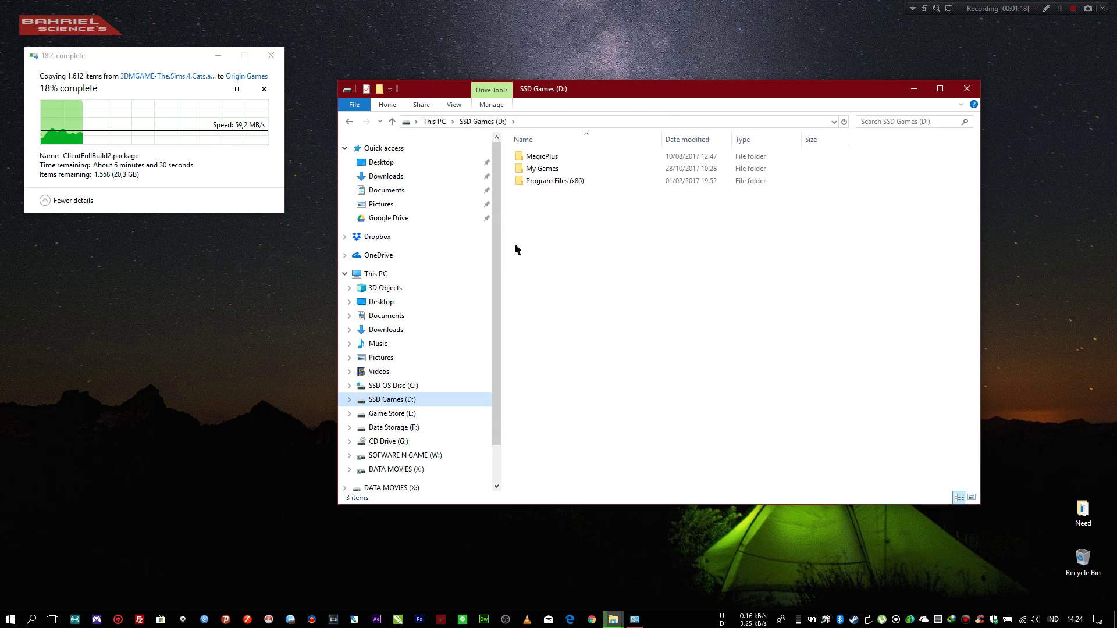
pyautogui.doubleClick(590, 181)
pyautogui.doubleClick(580, 156)
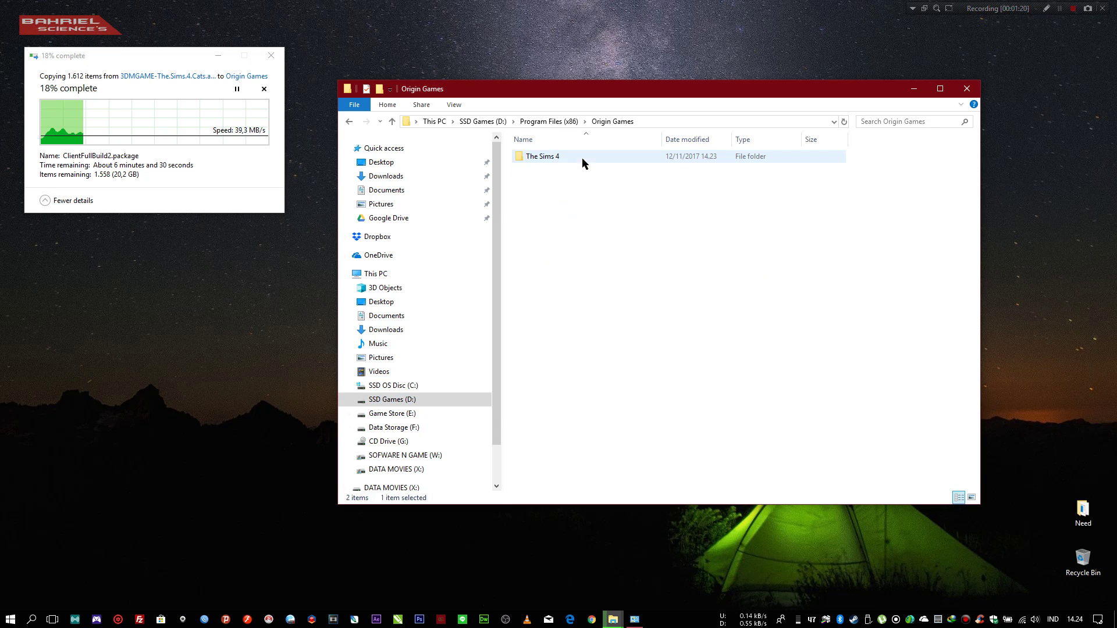
# Locate the Origin installation folder in Program Files (x86) on the C: drive and view its contents.
pyautogui.click(424, 400)
pyautogui.click(433, 387)
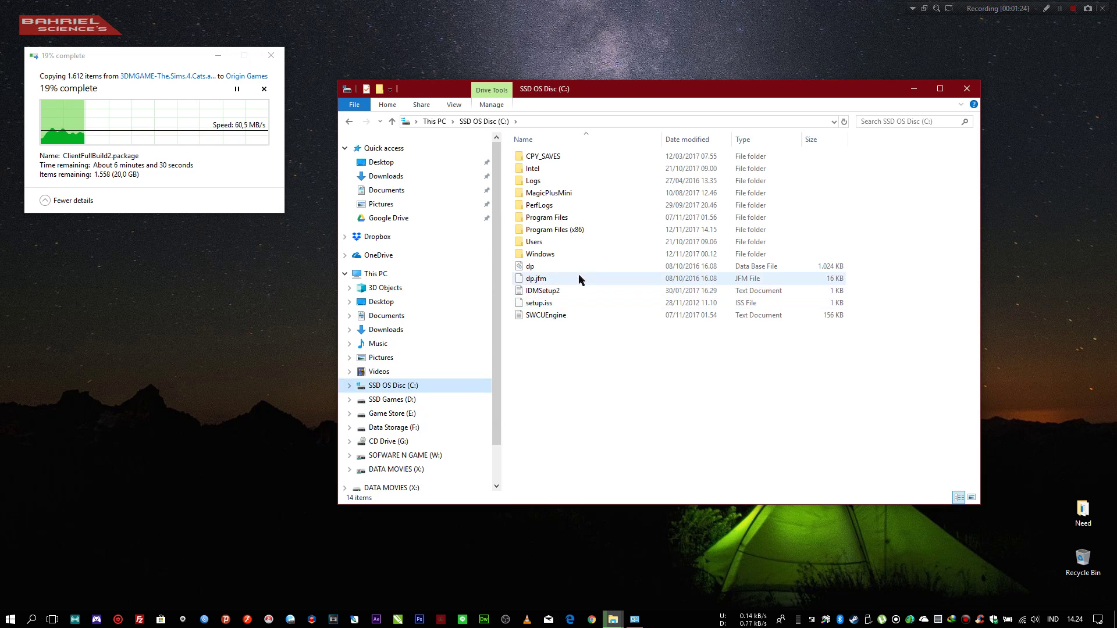
pyautogui.doubleClick(589, 229)
pyautogui.scroll(-5, 594, 295)
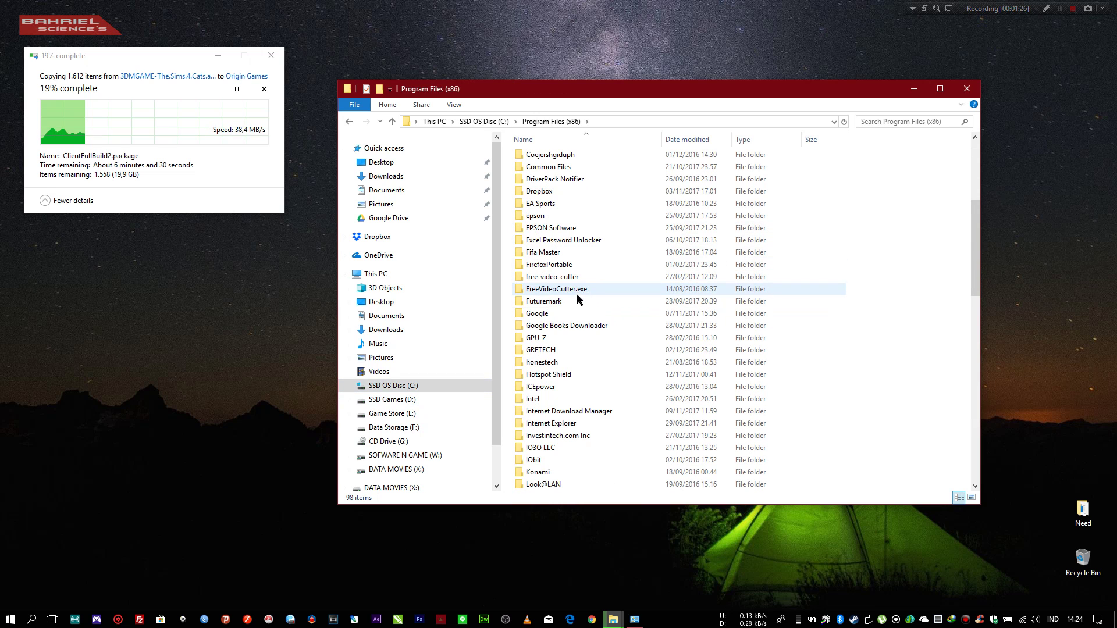
pyautogui.scroll(-10, 576, 302)
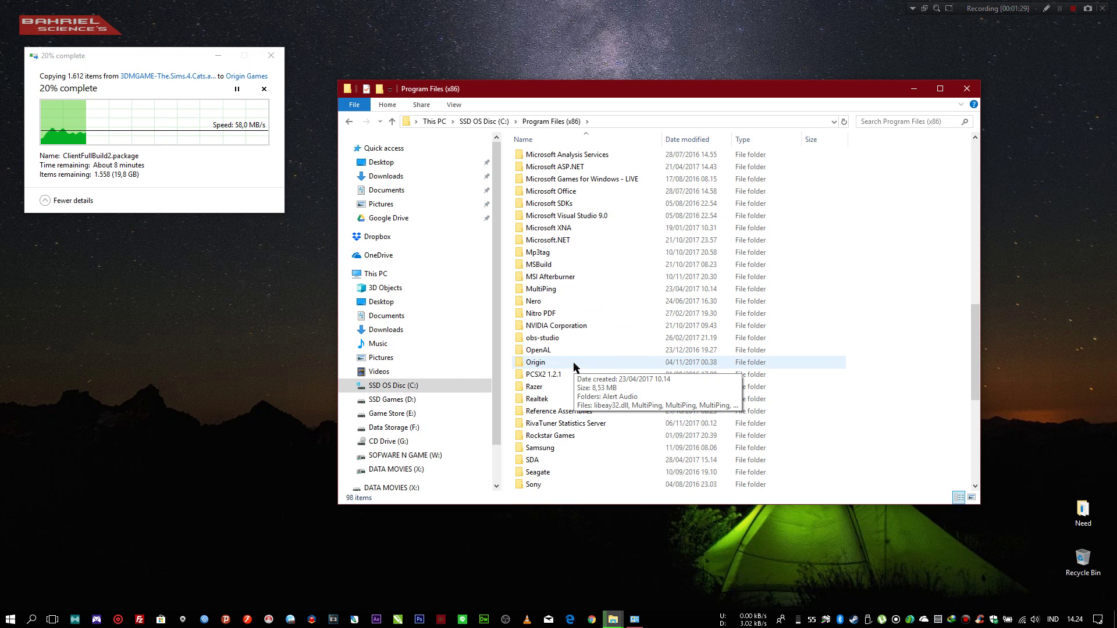
pyautogui.click(569, 365)
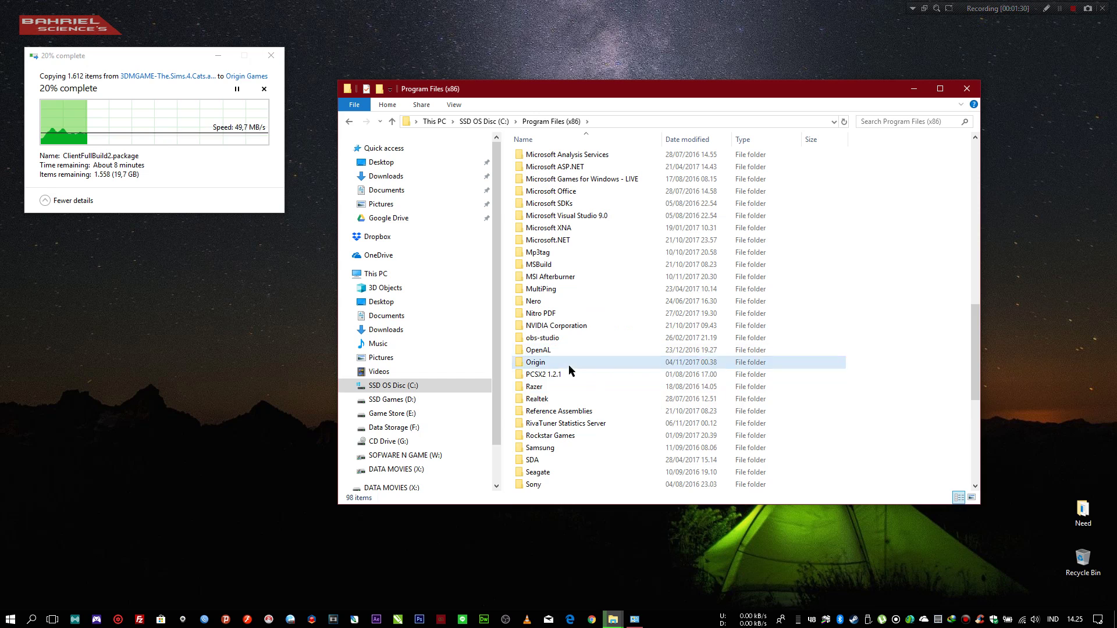
pyautogui.doubleClick(569, 368)
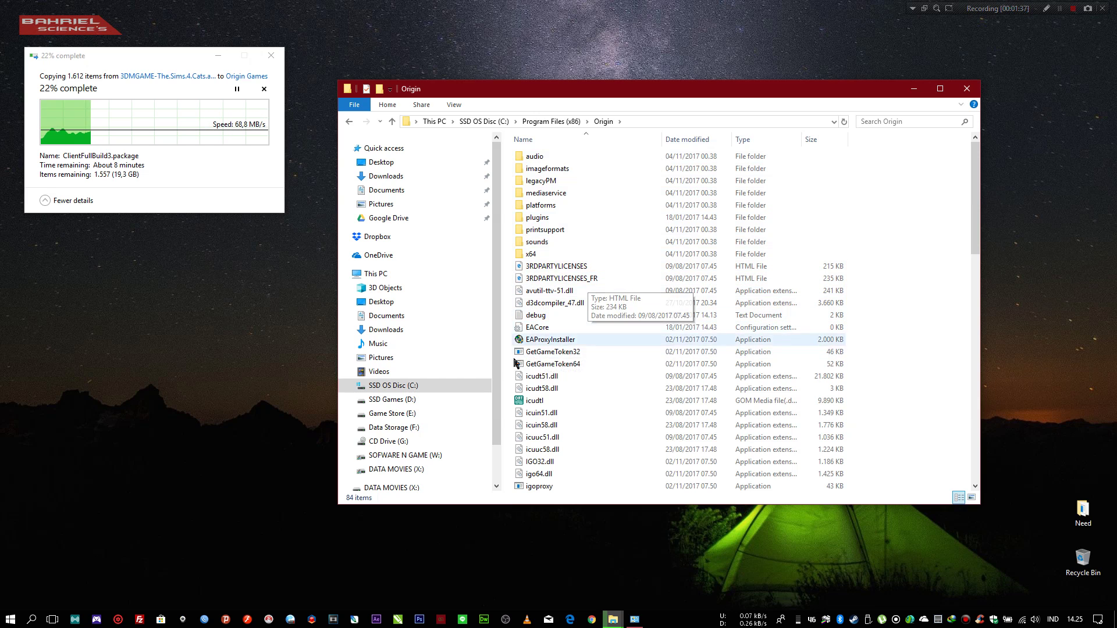
# Reopen the Origin Games folder in Program Files (x86) on the D: drive to check the copy's destination.
pyautogui.click(454, 401)
pyautogui.doubleClick(553, 181)
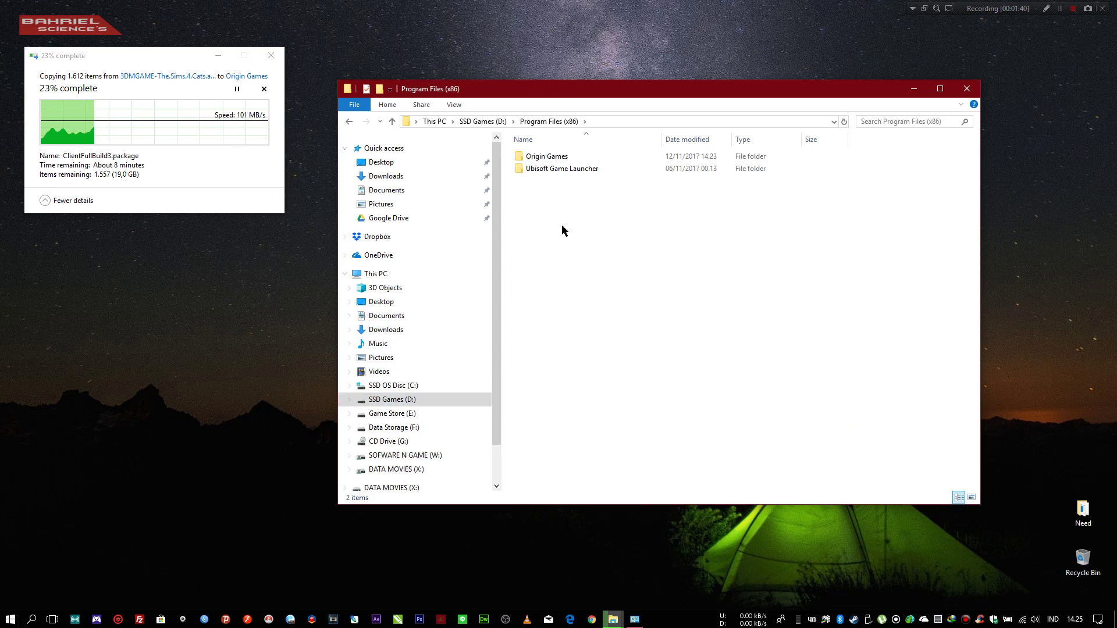
pyautogui.doubleClick(567, 158)
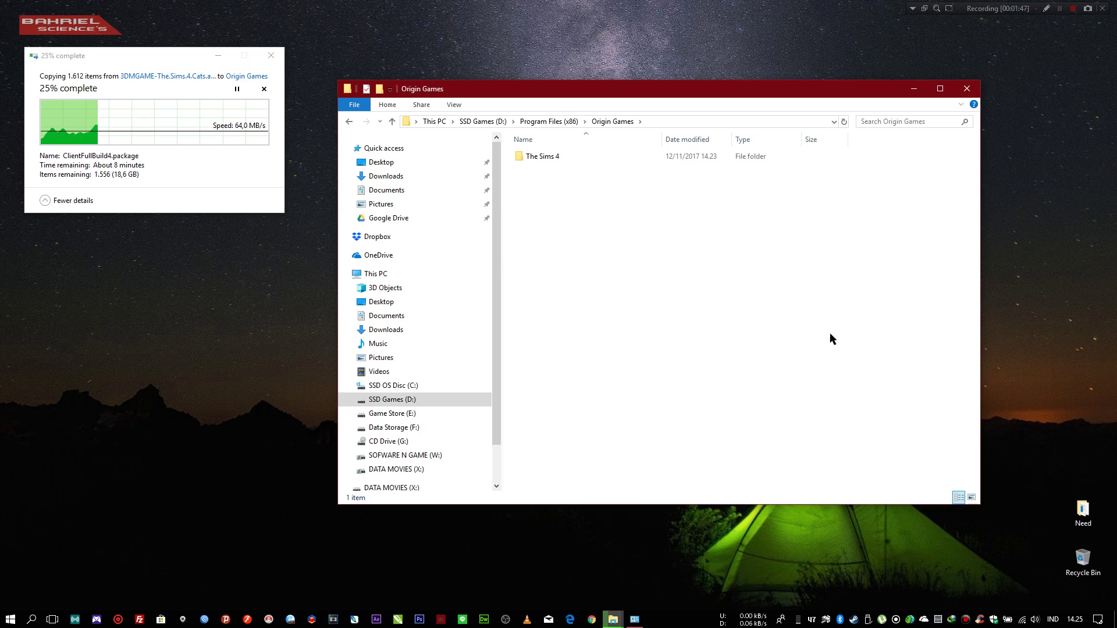
pyautogui.click(1060, 10)
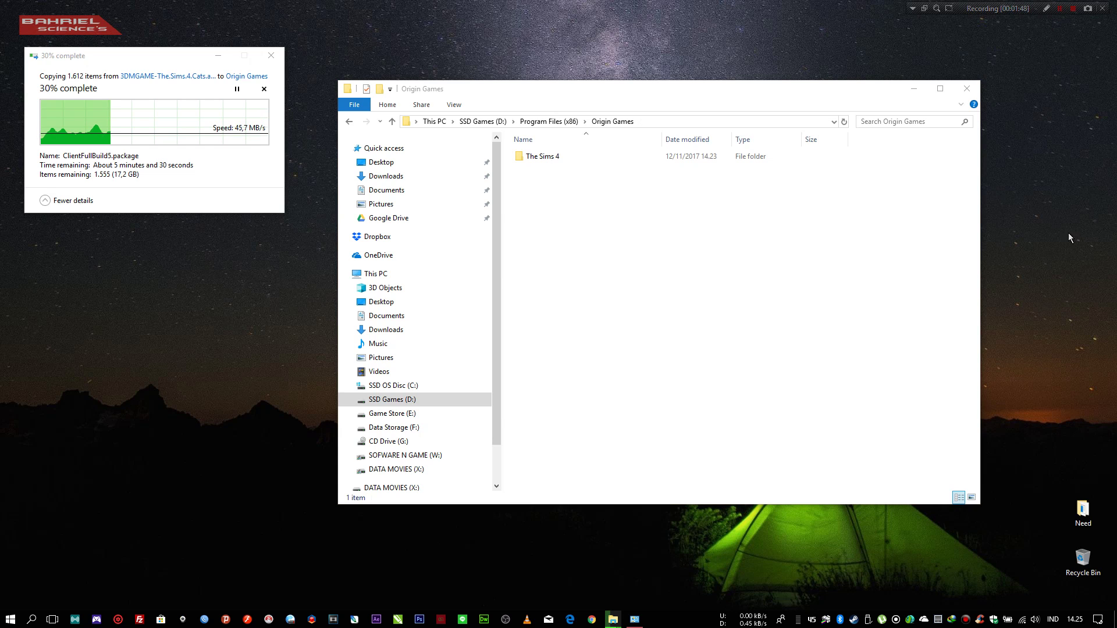
# Find and open the Origin folder in C:\Program Files (x86).
pyautogui.click(444, 386)
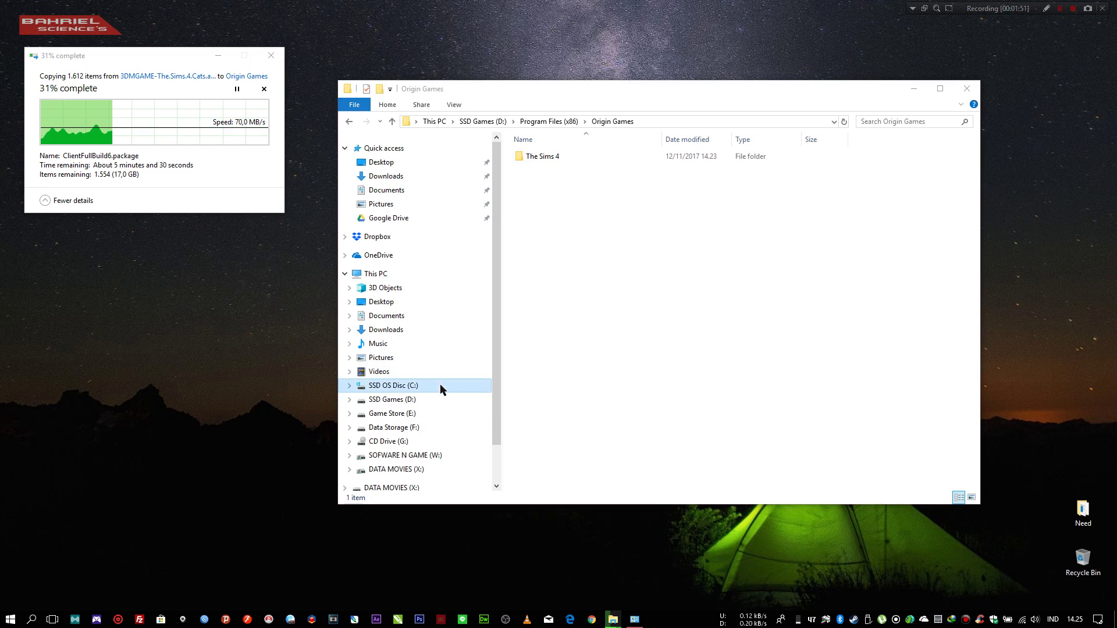
pyautogui.doubleClick(575, 229)
pyautogui.scroll(-15, 564, 378)
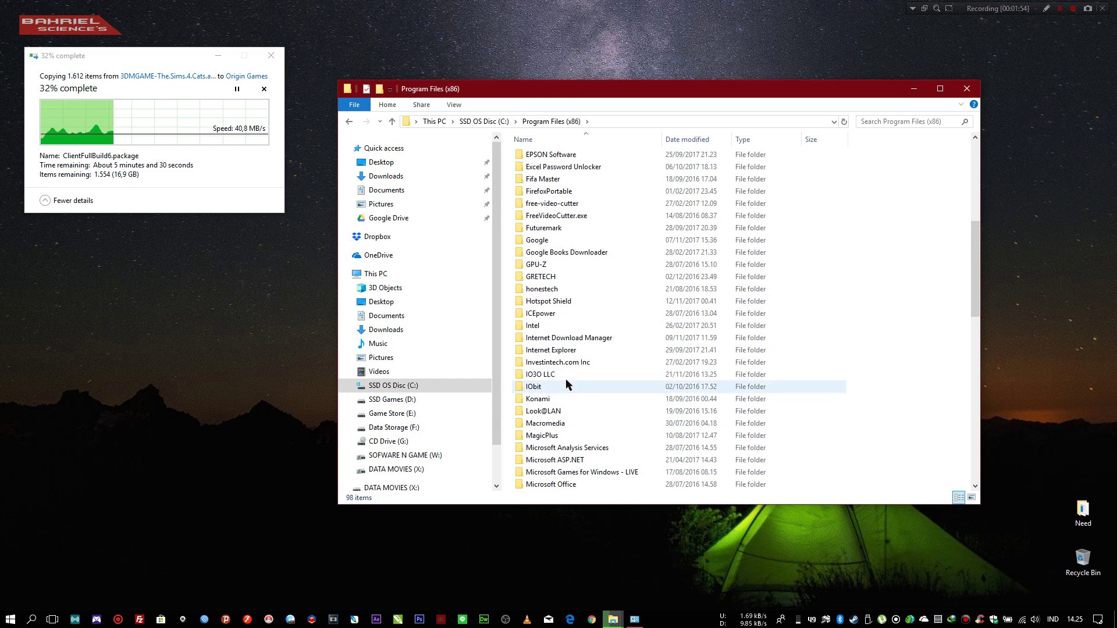
pyautogui.scroll(-3, 569, 389)
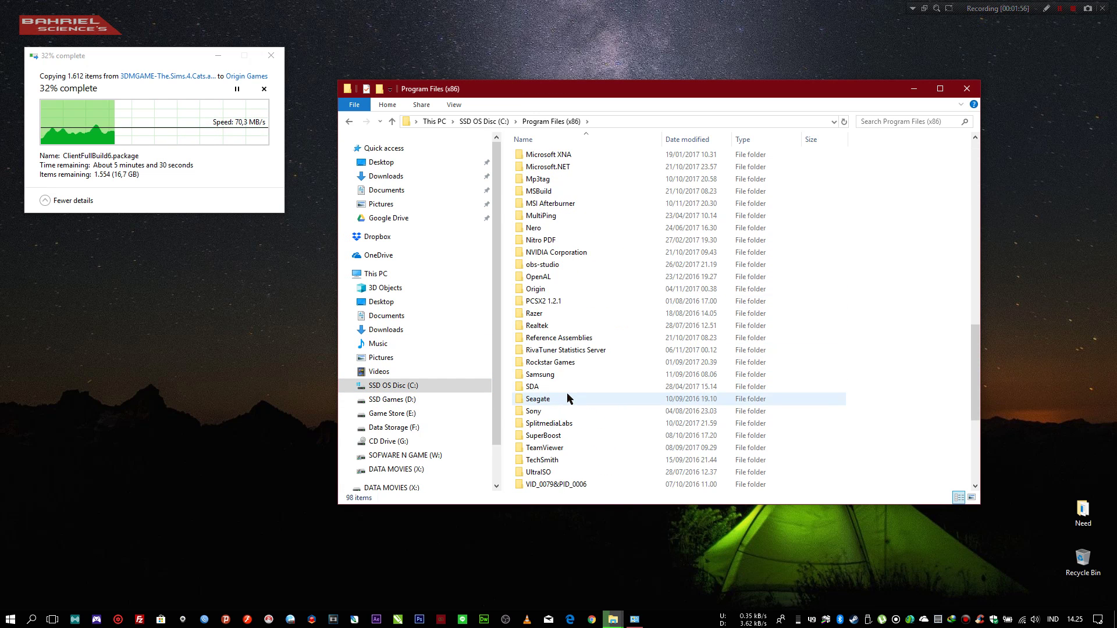
pyautogui.scroll(-3, 572, 384)
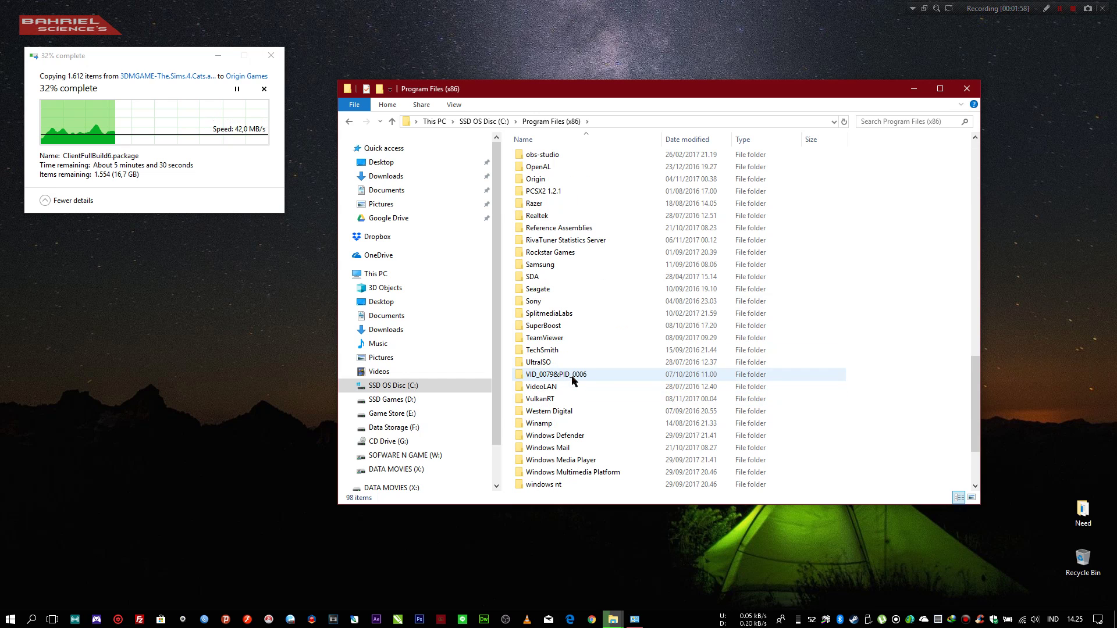
pyautogui.press('o')
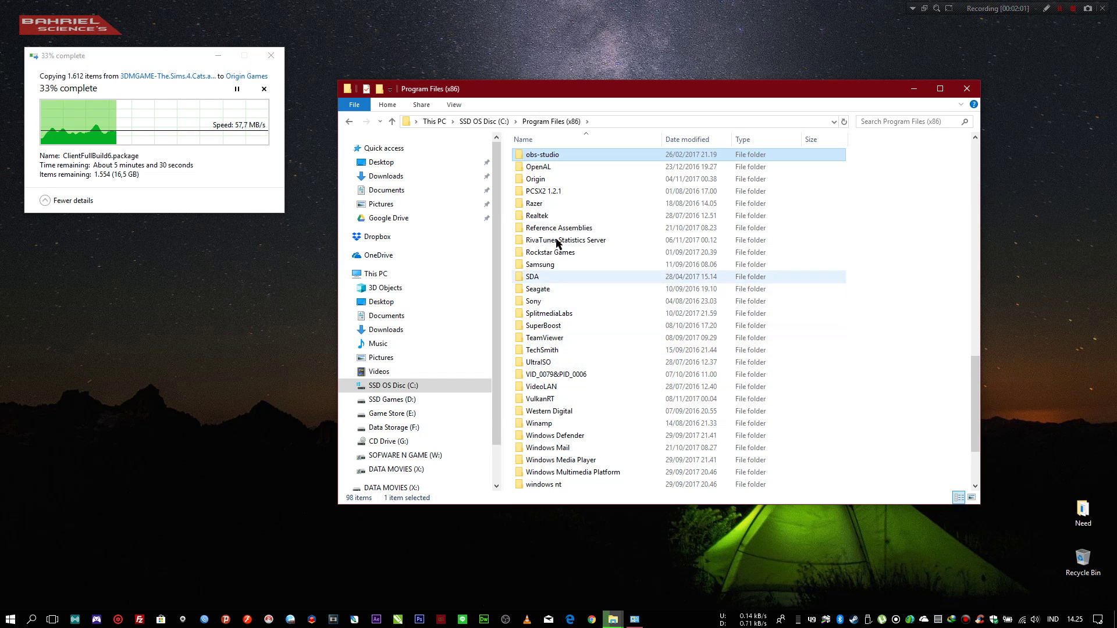
pyautogui.press('r')
pyautogui.press('Return')
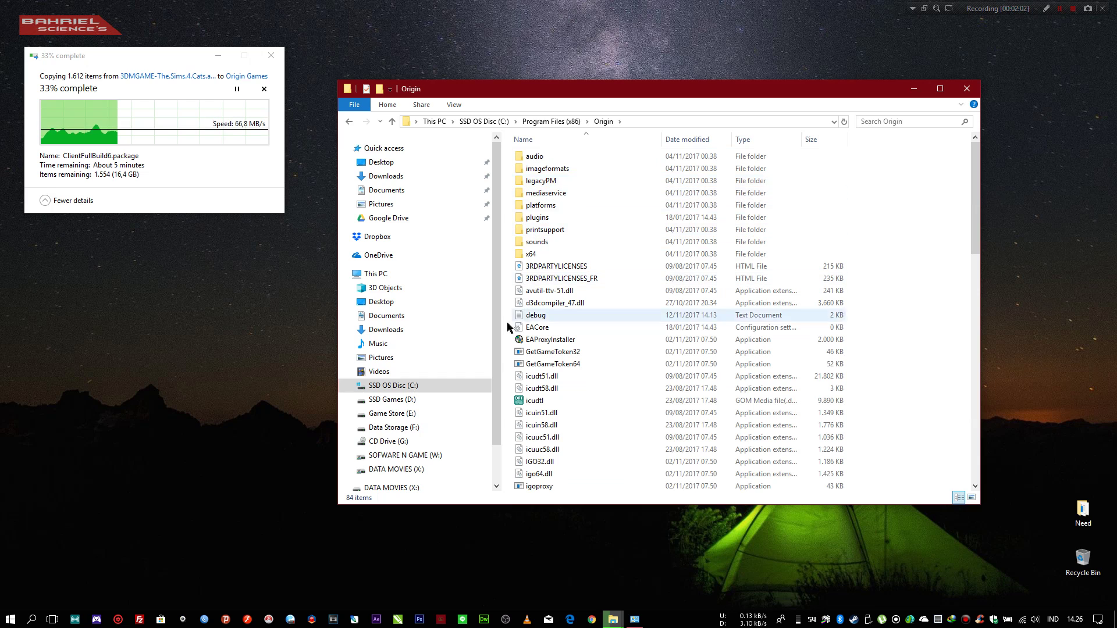
# Create a new folder named "Origin Games" inside C:\Program Files (x86)\Origin and open it.
pyautogui.click(349, 399)
pyautogui.click(354, 441)
pyautogui.rightClick(512, 265)
pyautogui.moveTo(581, 388)
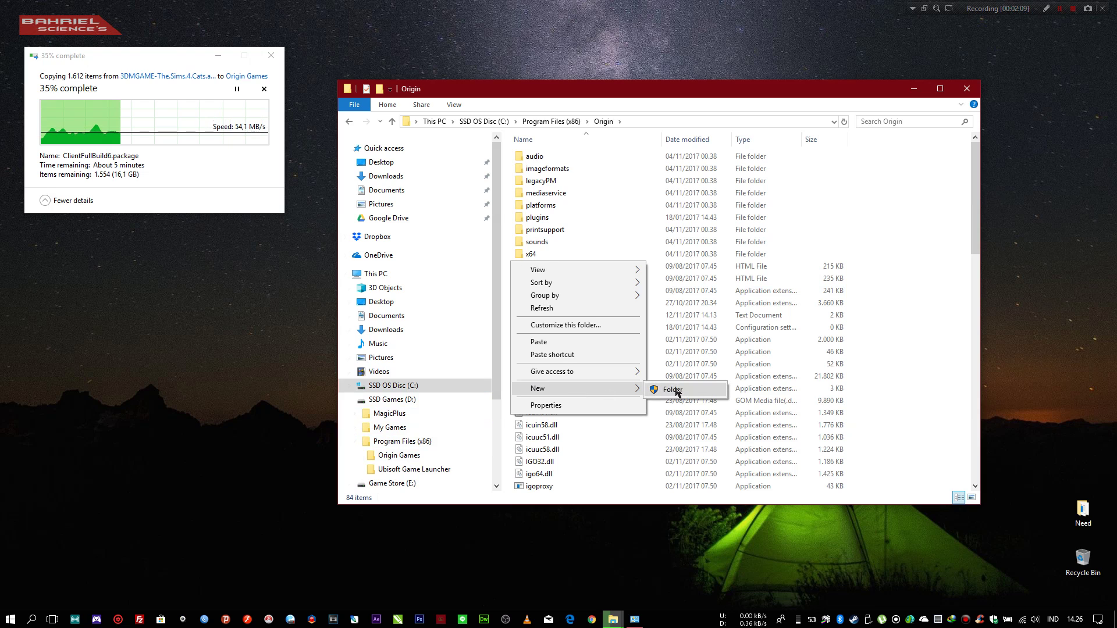
pyautogui.click(673, 390)
pyautogui.write('Origin')
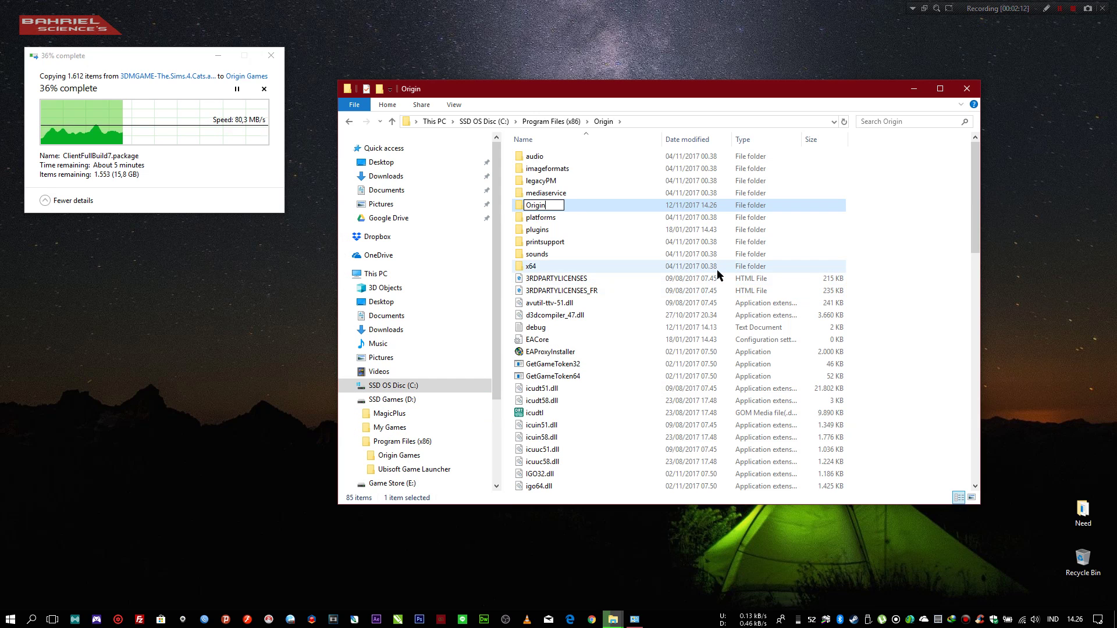
pyautogui.write(' Games')
pyautogui.press('Return')
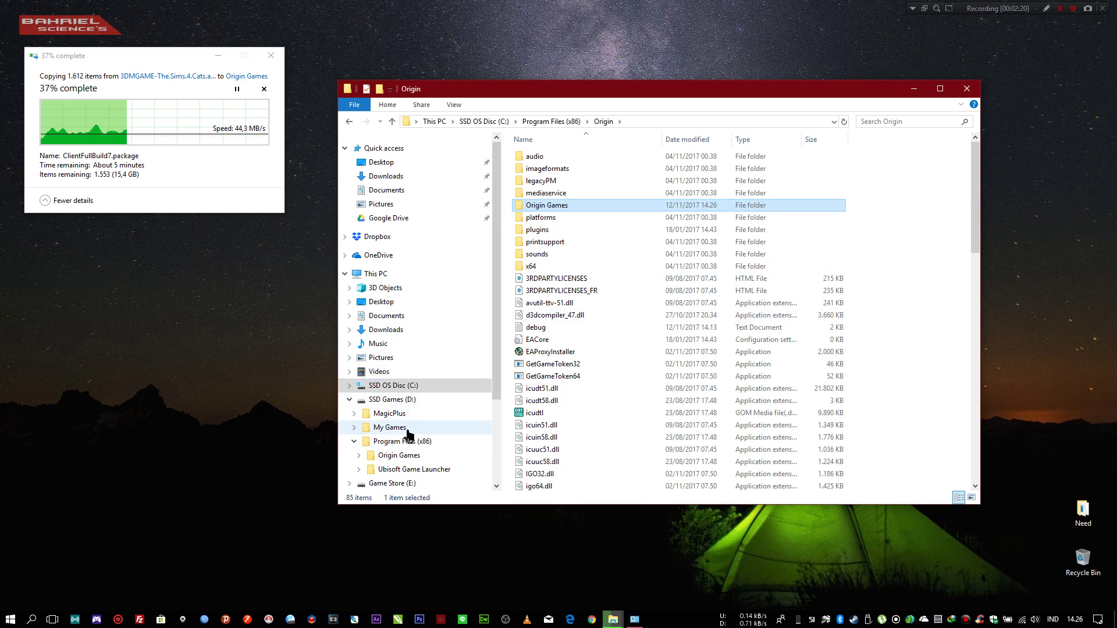
pyautogui.doubleClick(562, 207)
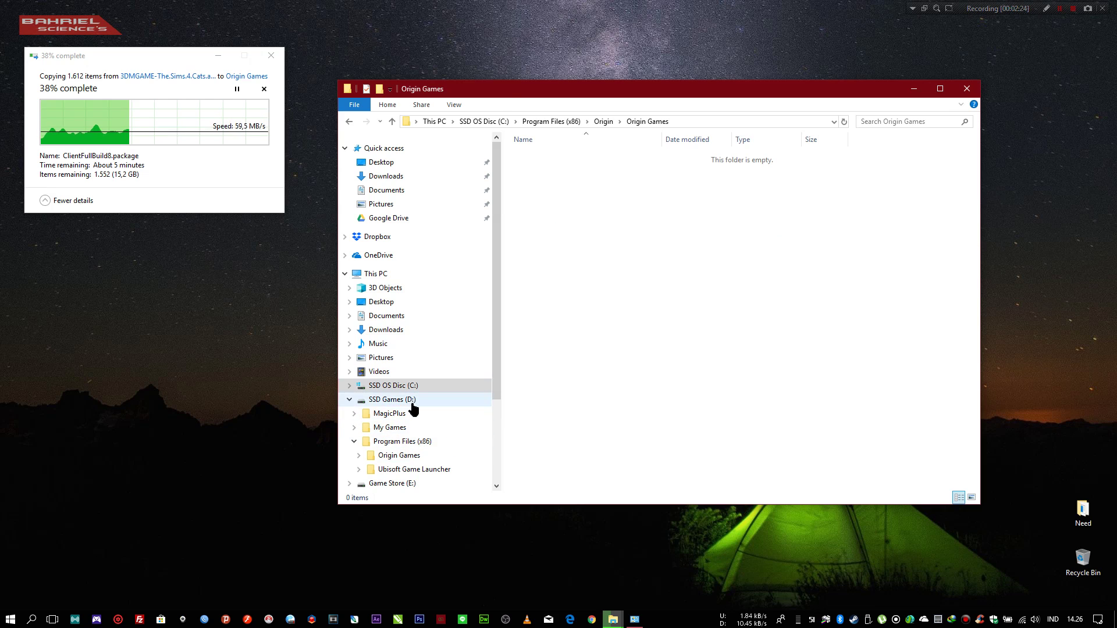
# Switch to SSD Games (D:) and, once the copy finishes, open The Sims 4 folder in Program Files (x86)\Origin Games.
pyautogui.click(390, 399)
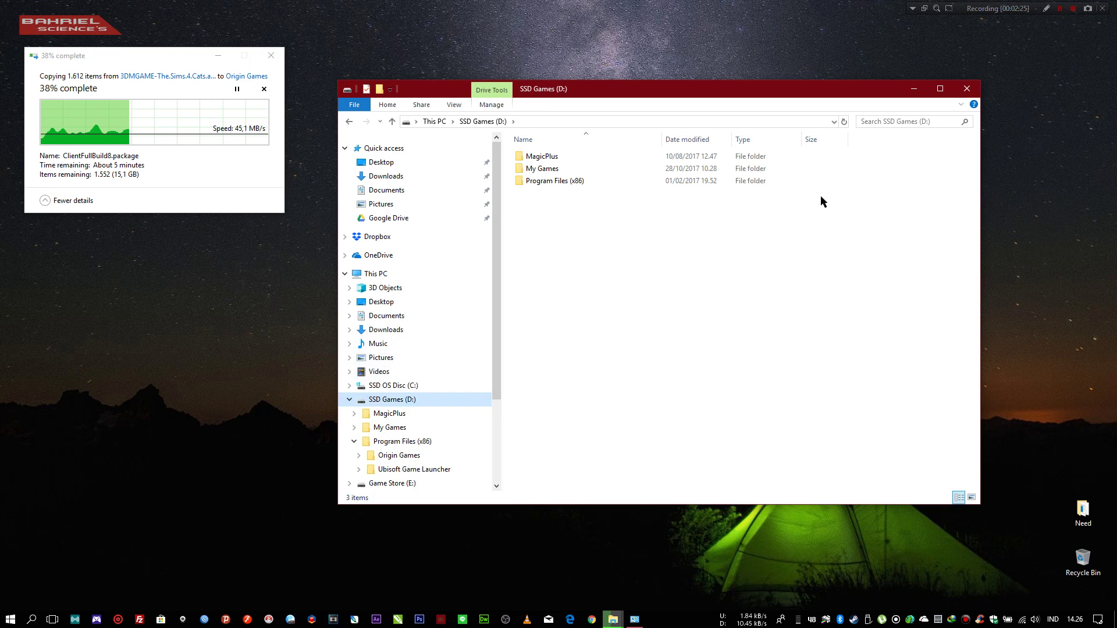
pyautogui.click(1059, 9)
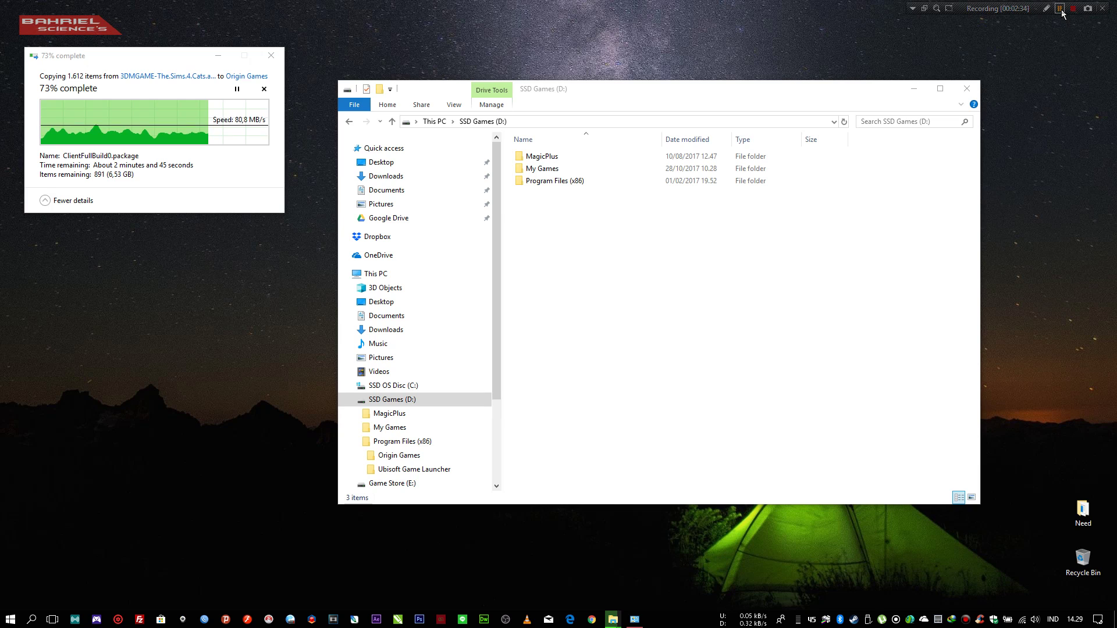
pyautogui.click(1059, 9)
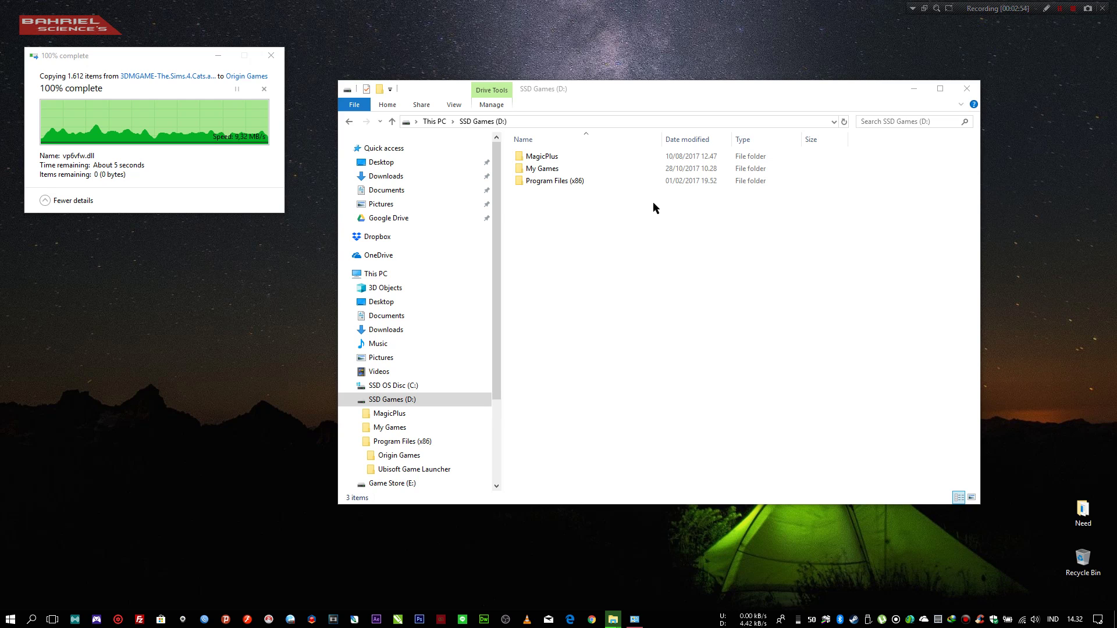
pyautogui.doubleClick(562, 182)
pyautogui.doubleClick(579, 157)
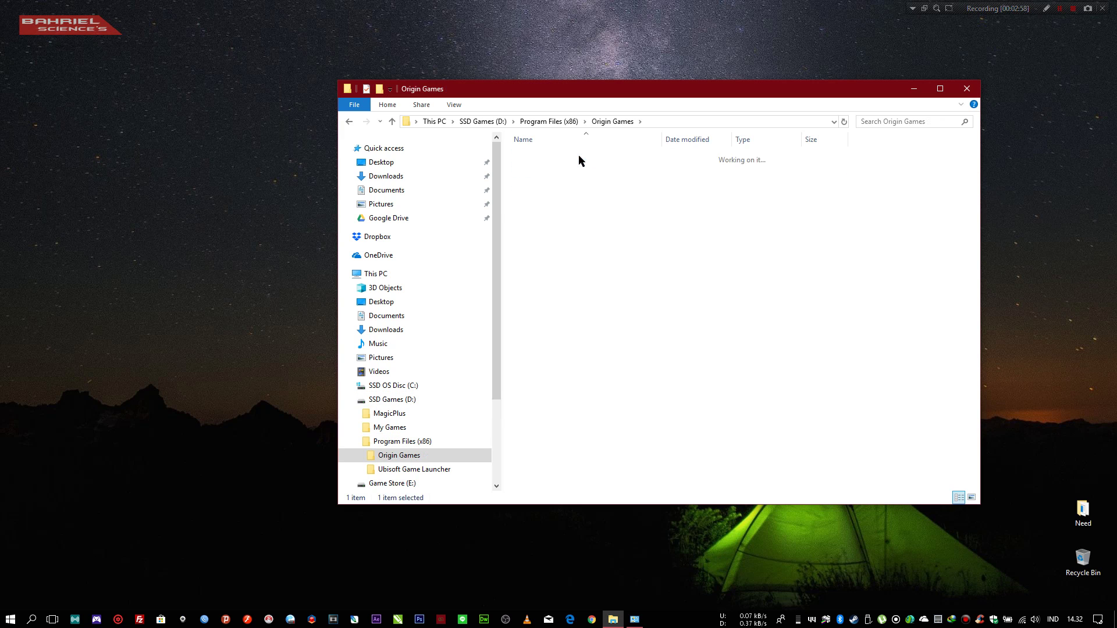
pyautogui.doubleClick(580, 157)
pyautogui.scroll(-3, 640, 203)
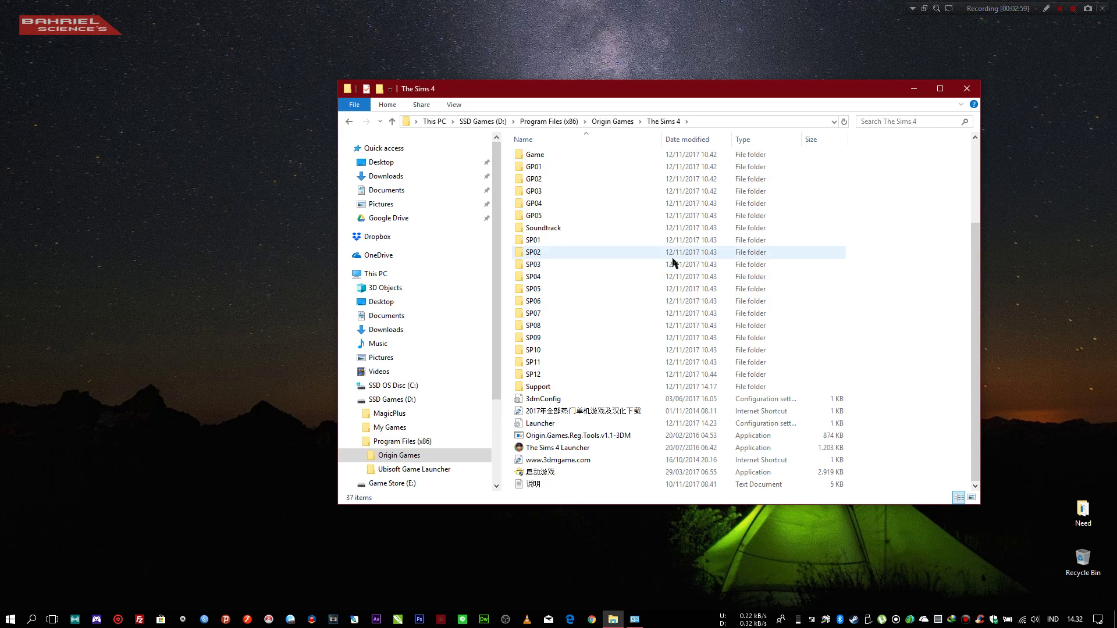
# Run The Sims 4 Launcher as administrator and launch the game from its launcher window.
pyautogui.doubleClick(581, 450)
pyautogui.rightClick(580, 132)
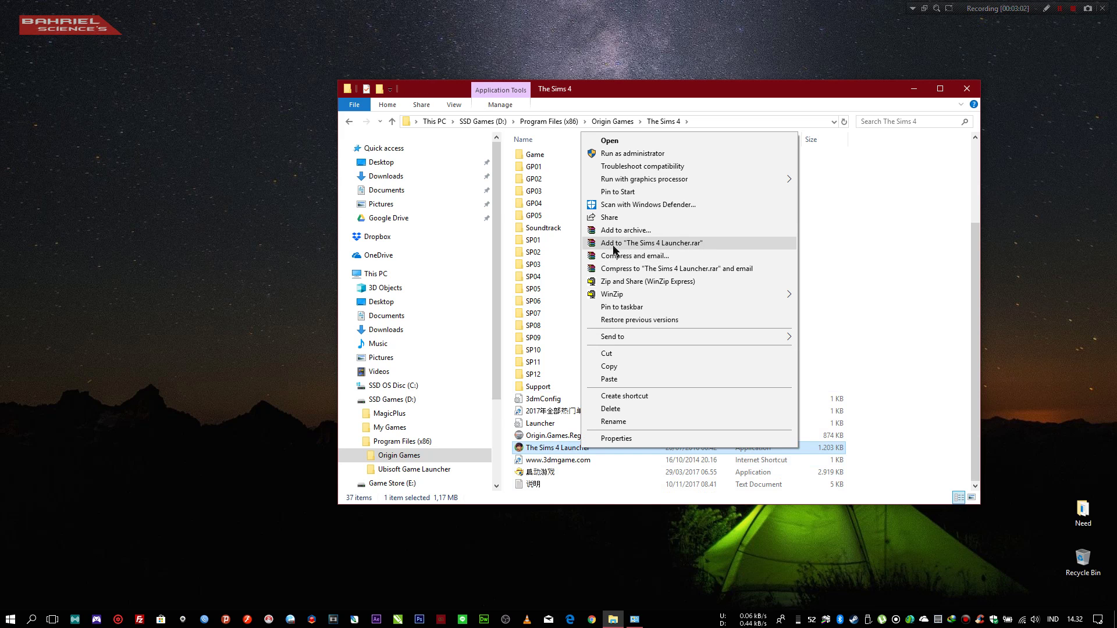
pyautogui.click(631, 153)
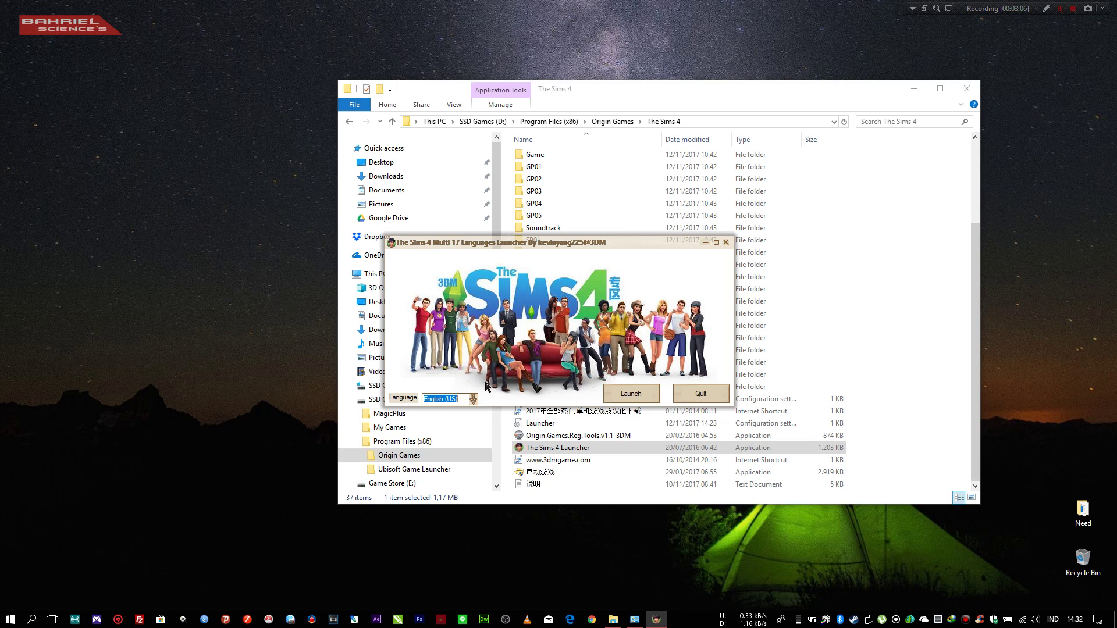
pyautogui.click(618, 399)
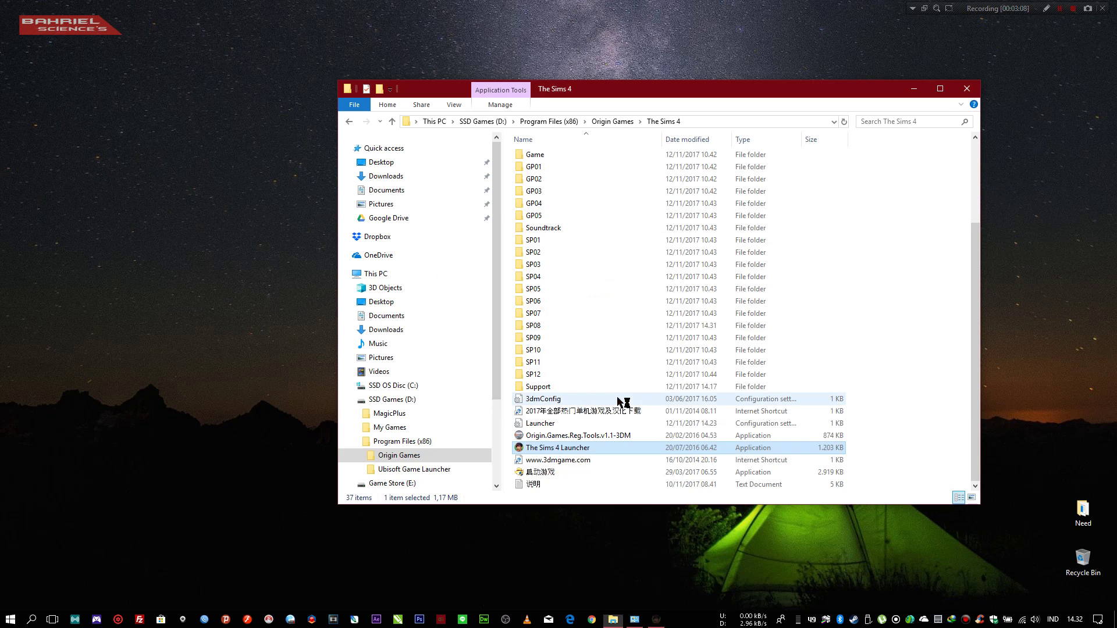